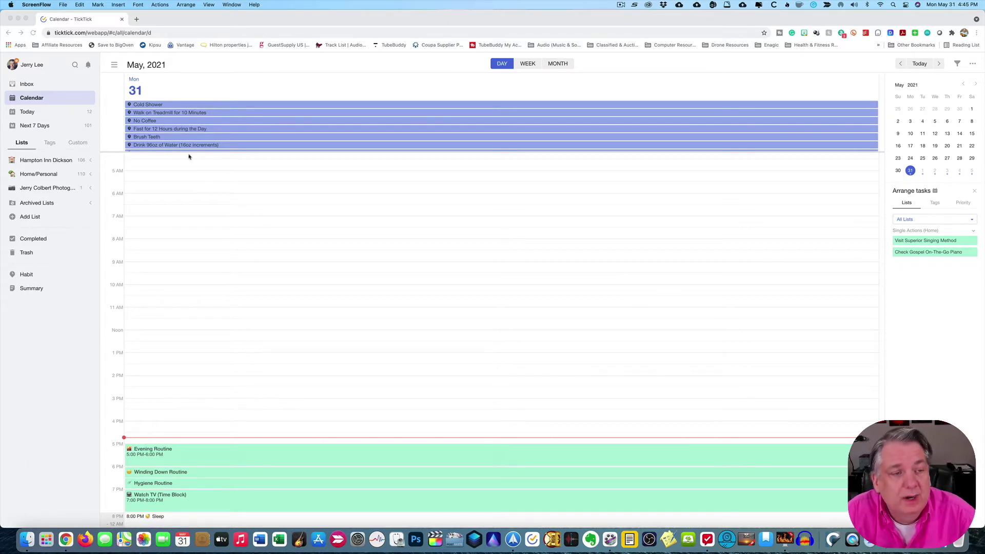
# Step: Switch from the Calendar view to the empty Inbox task list
pyautogui.click(24, 84)
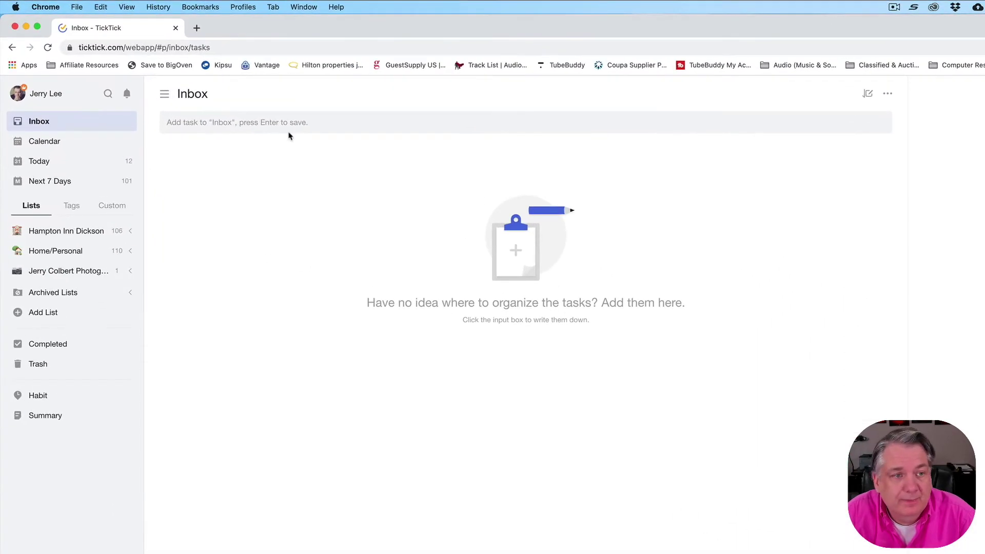
# Step: Add a 'Morning Routine' task to the Inbox with no date and open its details
pyautogui.click(296, 124)
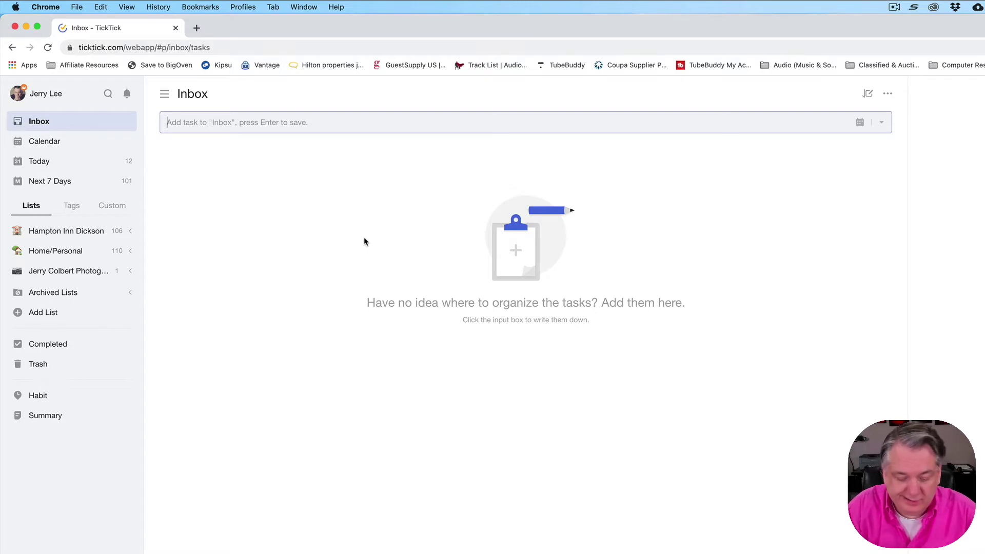
pyautogui.write('Morning Routine')
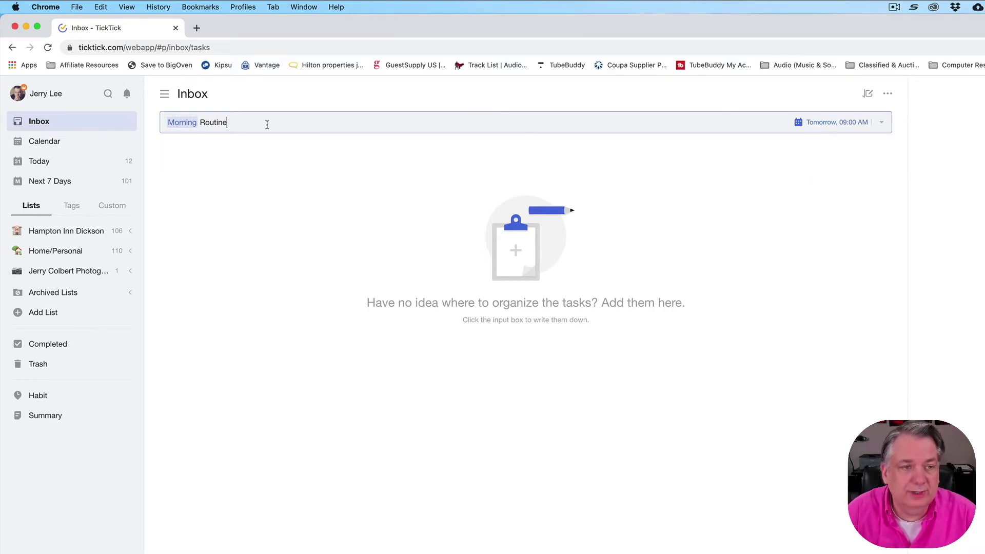
pyautogui.click(183, 123)
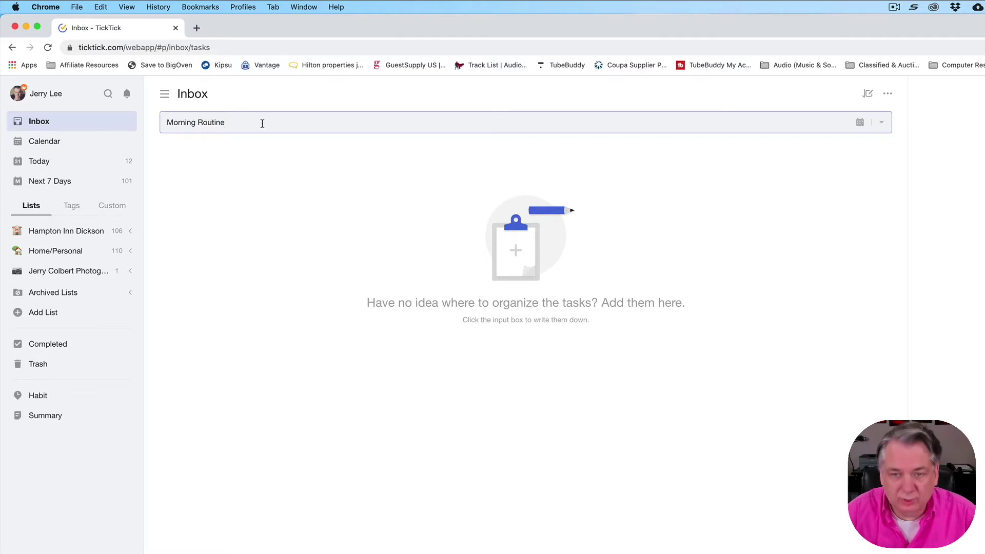
pyautogui.press('Return')
pyautogui.click(316, 152)
# Step: Give Morning Routine a checklist: Make Coffee, Put on Work Clothes, Take Cold Shower
pyautogui.click(961, 151)
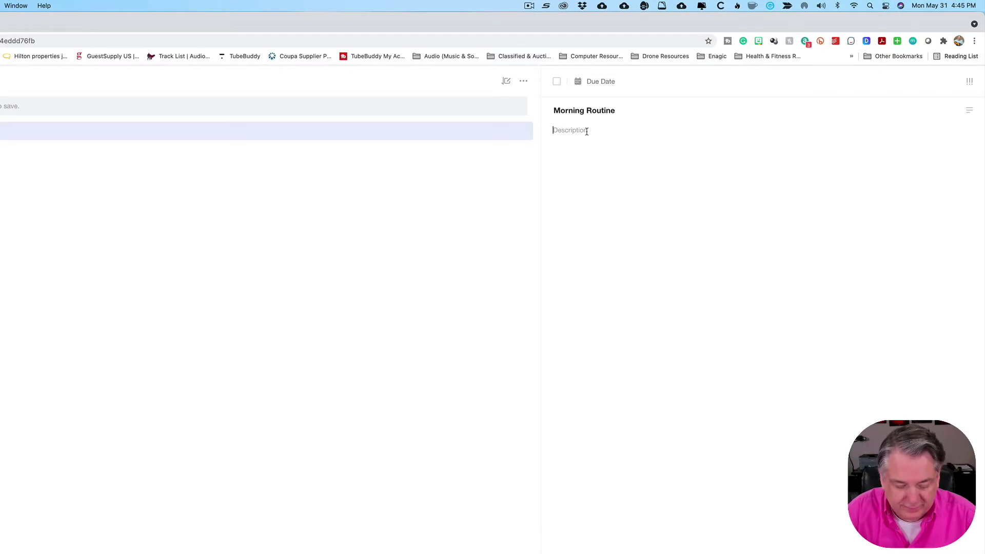
pyautogui.write('Wake Up')
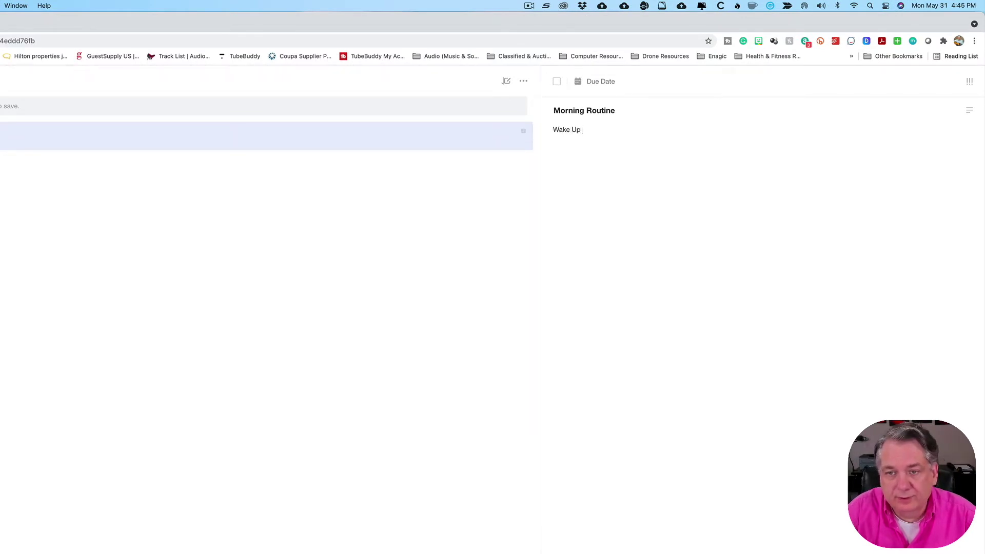
pyautogui.press('BackSpace')
pyautogui.press('BackSpace')
pyautogui.press('BackSpace')
pyautogui.press('BackSpace')
pyautogui.press('BackSpace')
pyautogui.press('BackSpace')
pyautogui.press('BackSpace')
pyautogui.press('BackSpace')
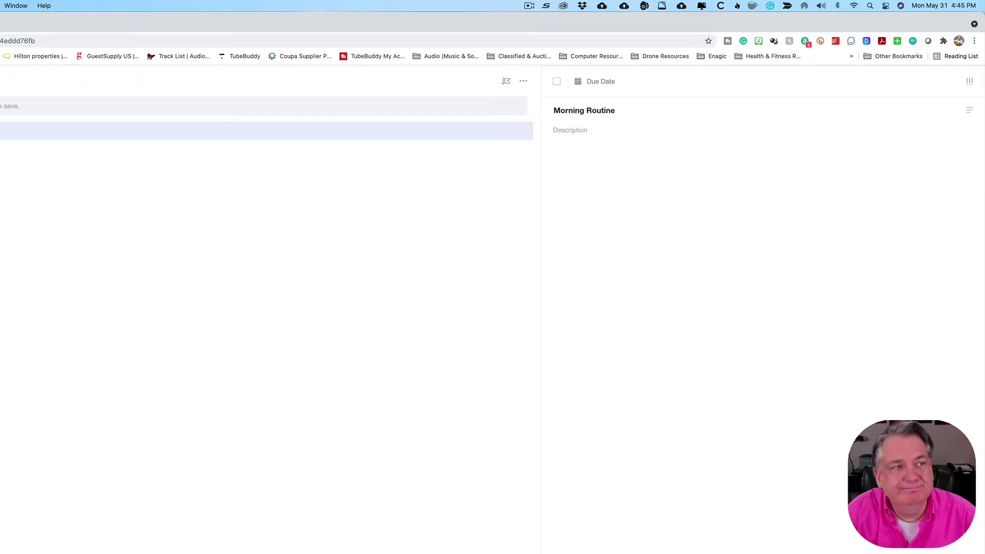
pyautogui.write('Make Coffee')
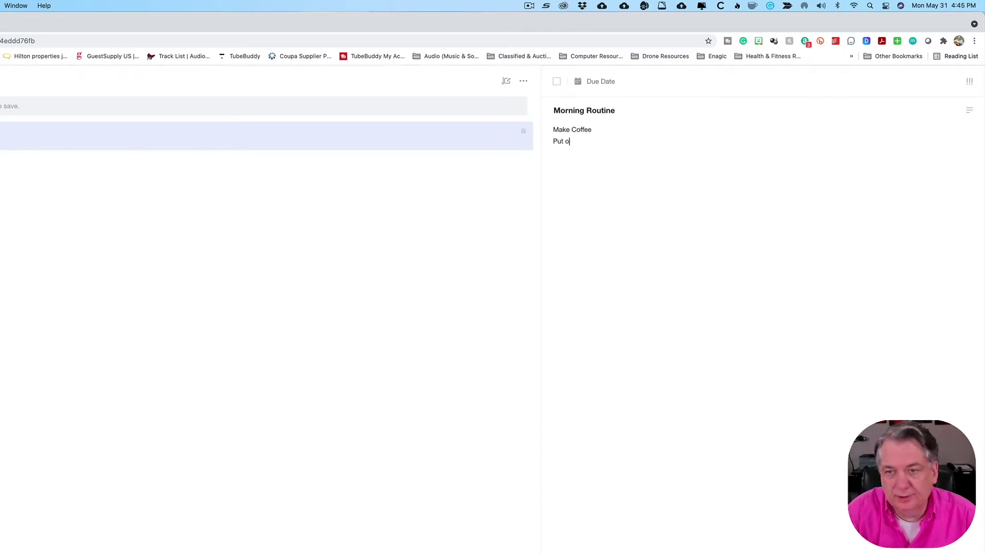
pyautogui.write('Clothes')
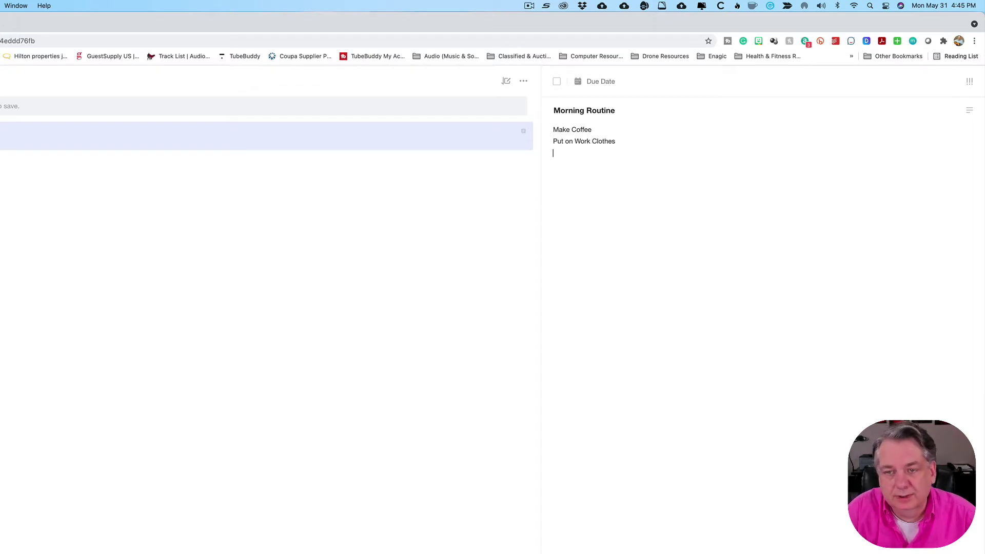
pyautogui.write('ake ')
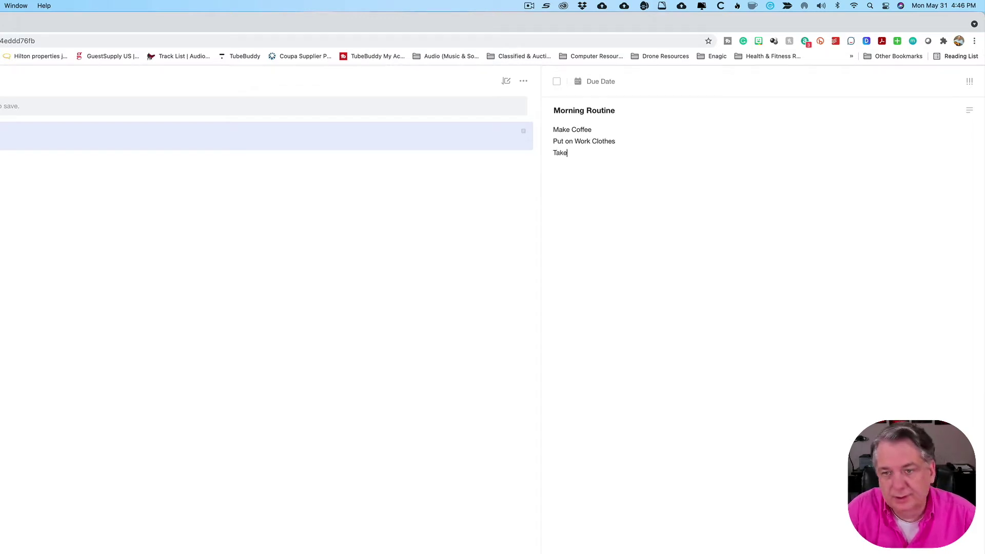
pyautogui.write('Cold Shower')
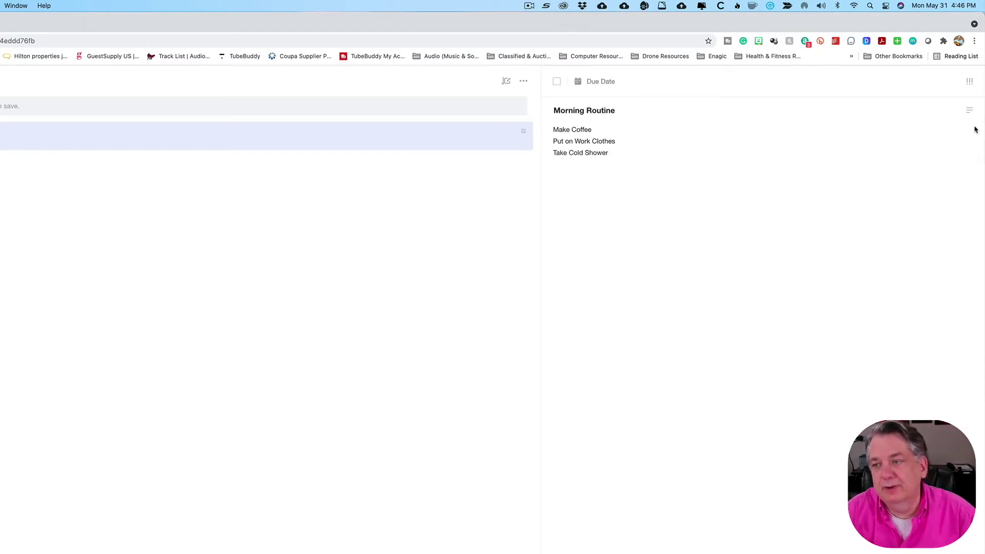
pyautogui.click(969, 110)
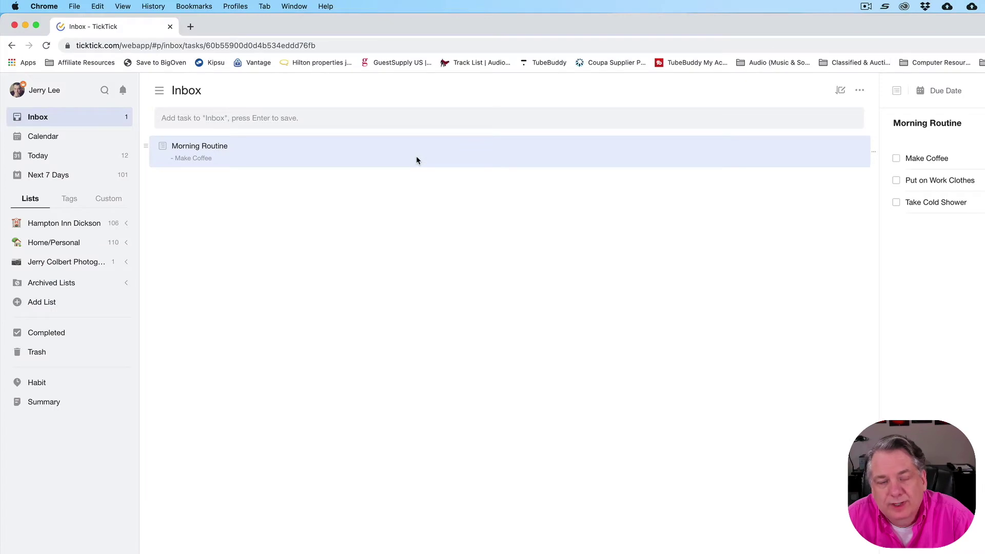
# Step: Open Morning Routine's due date picker from its right-click Custom date option
pyautogui.rightClick(416, 160)
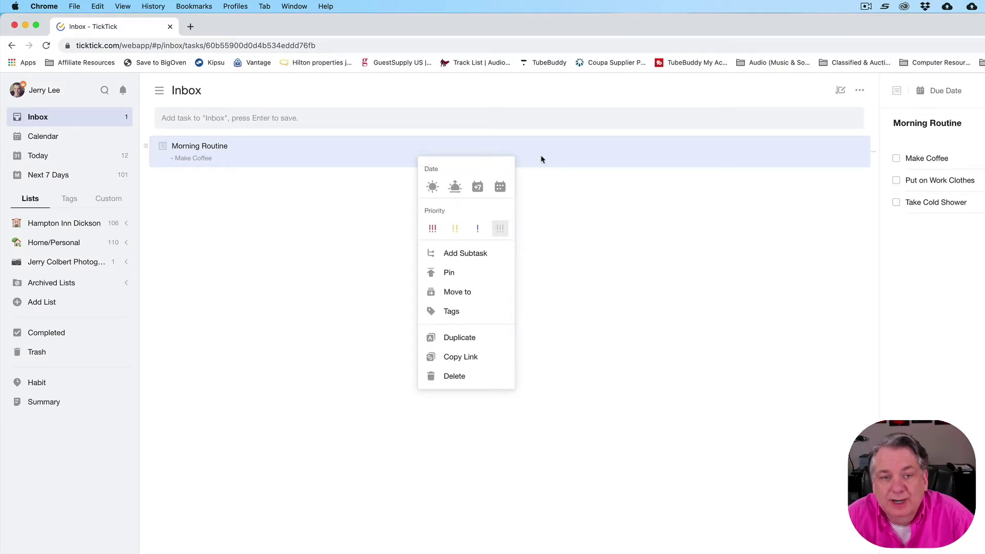
pyautogui.click(398, 160)
pyautogui.rightClick(328, 160)
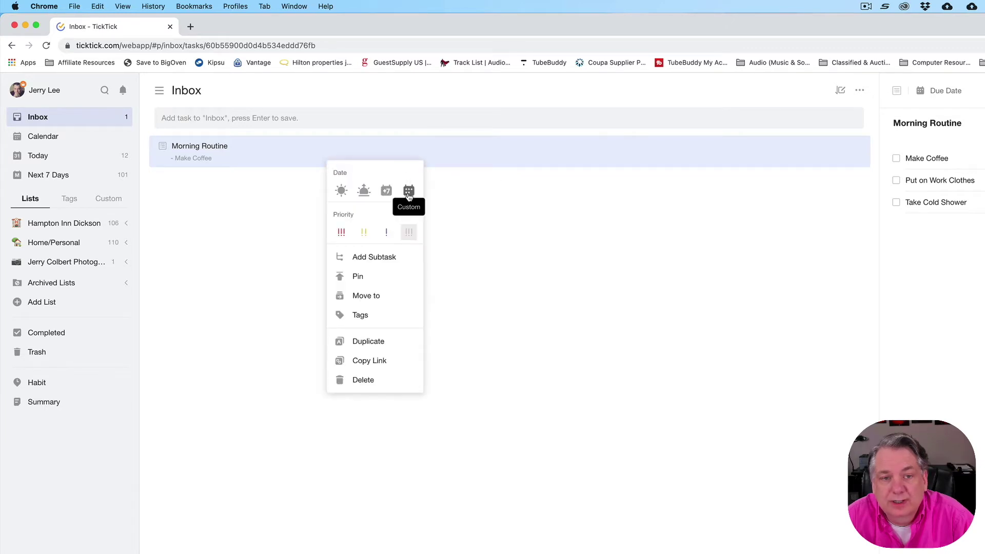
pyautogui.click(730, 273)
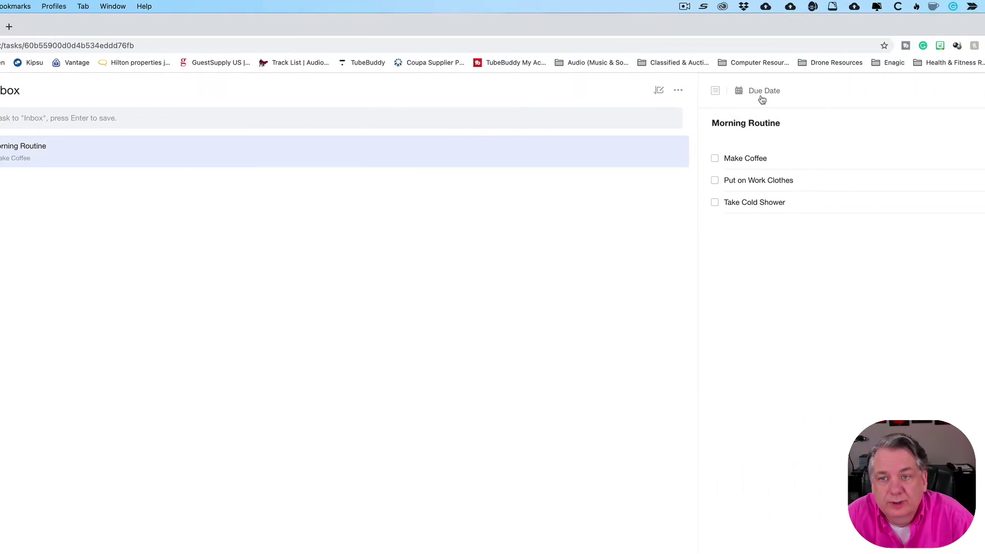
pyautogui.click(764, 93)
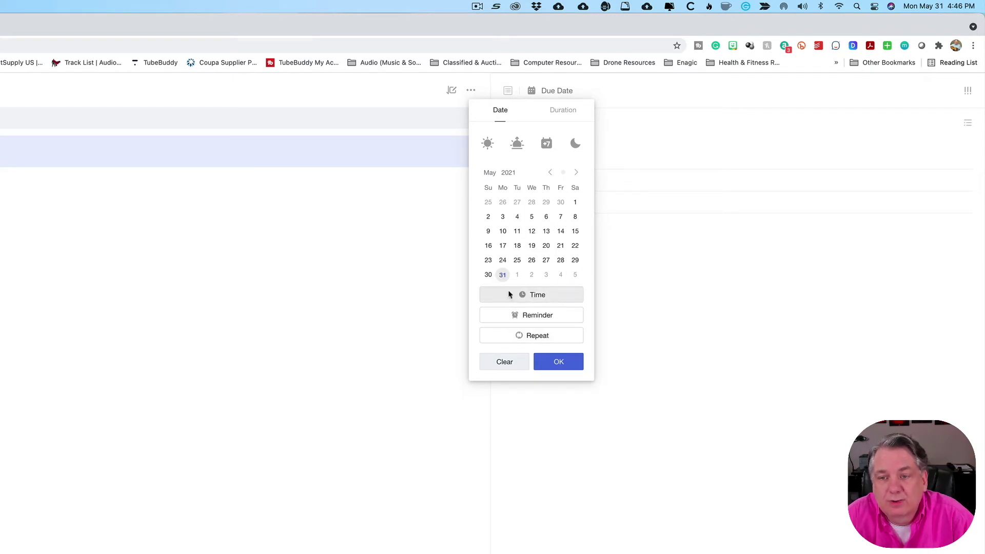
# Step: Make Morning Routine due May 31, repeating Daily with an Endless end option
pyautogui.click(503, 276)
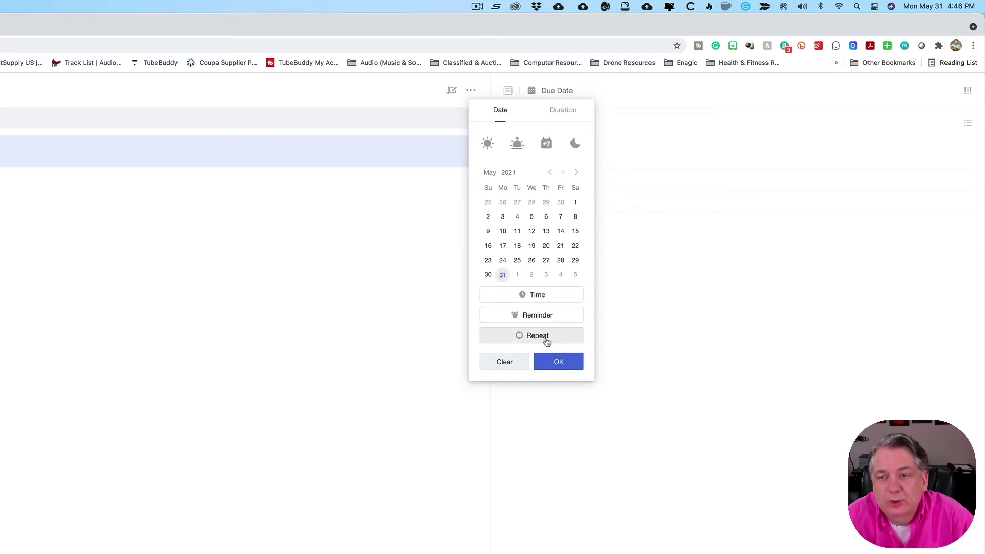
pyautogui.click(547, 341)
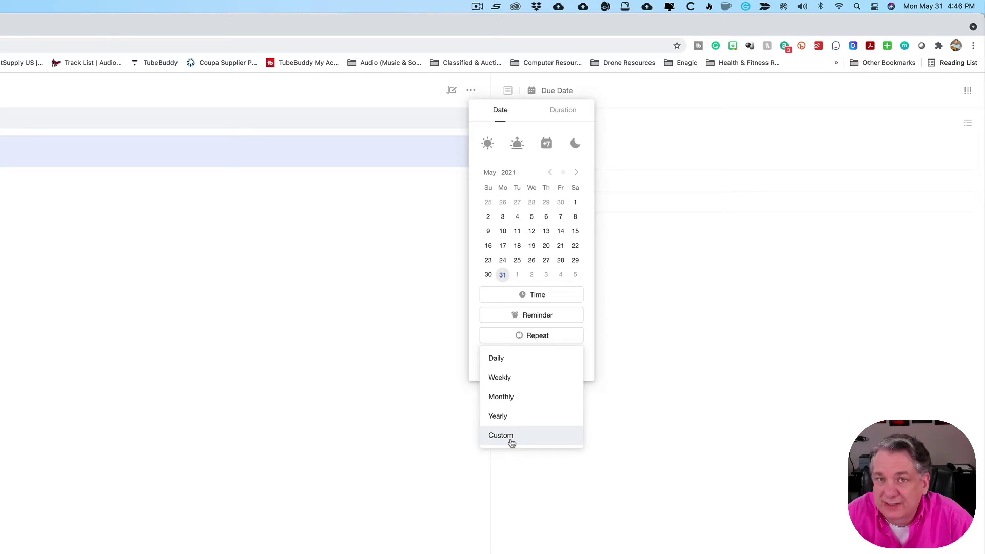
pyautogui.click(502, 275)
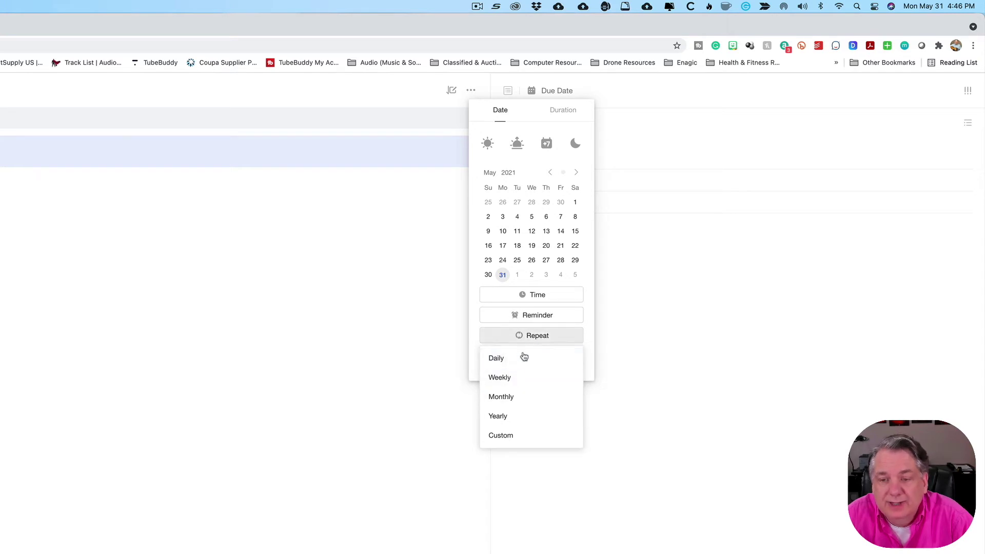
pyautogui.click(516, 362)
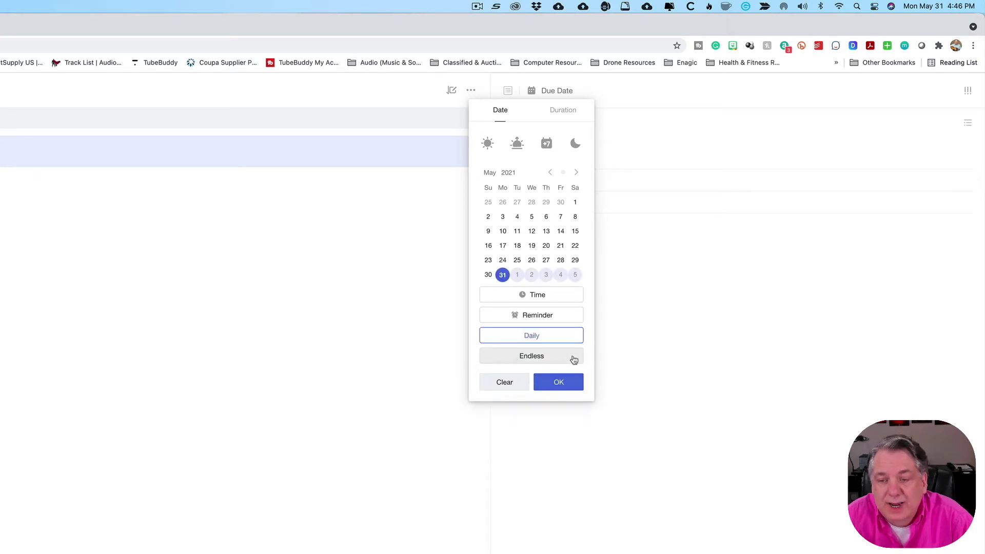
pyautogui.click(540, 361)
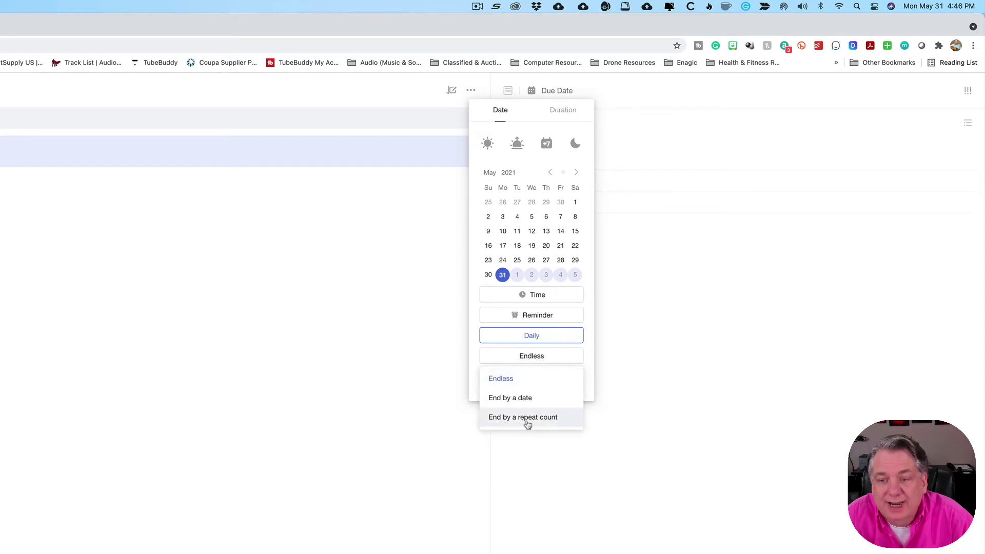
pyautogui.click(549, 358)
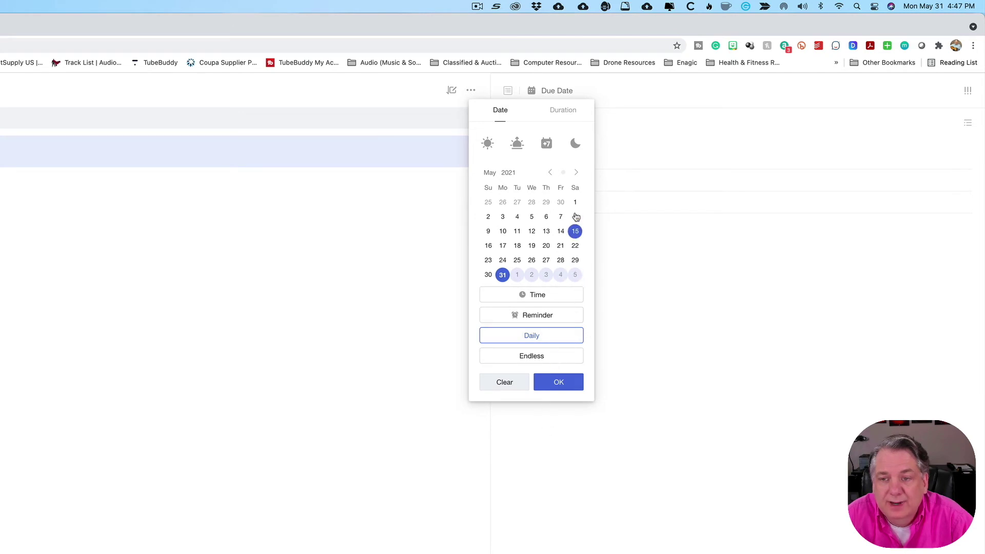
pyautogui.click(576, 172)
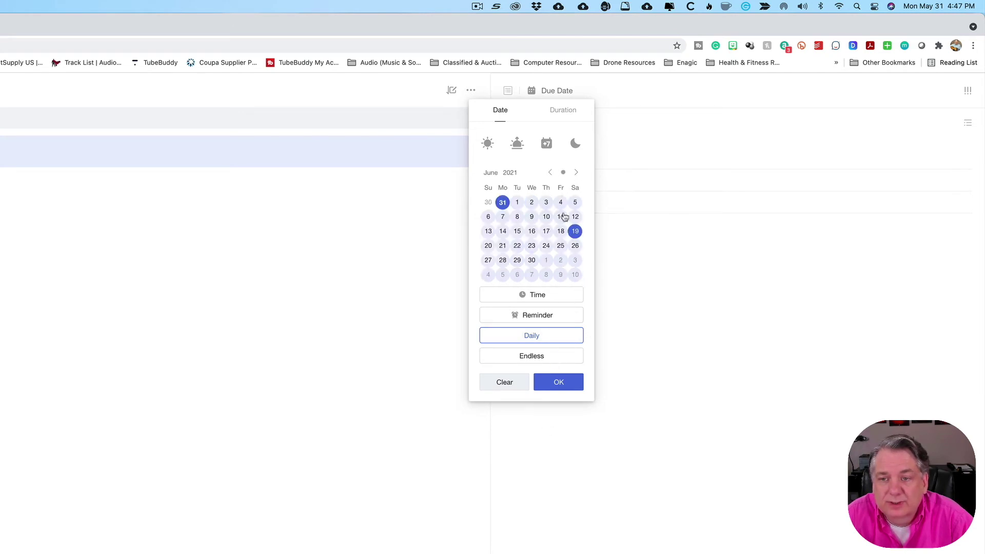
pyautogui.click(550, 172)
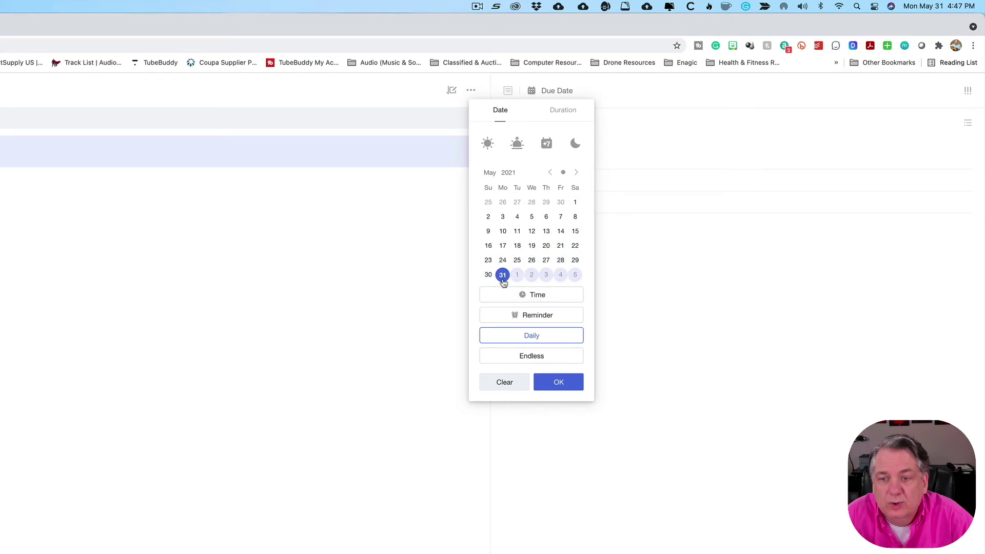
pyautogui.click(566, 389)
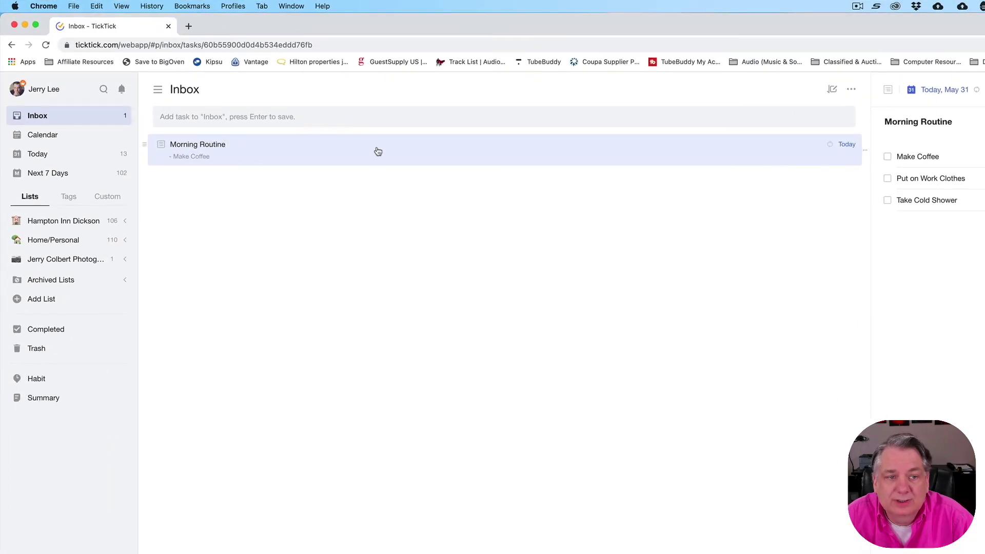
# Step: Set Morning Routine's time to 06:00 AM and view it on the calendar
pyautogui.rightClick(378, 151)
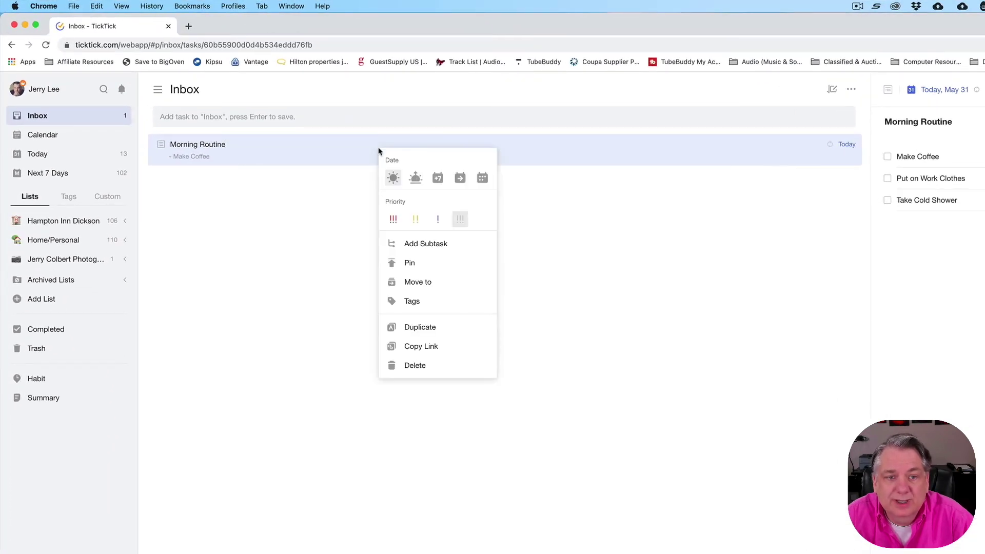
pyautogui.click(483, 176)
pyautogui.click(461, 288)
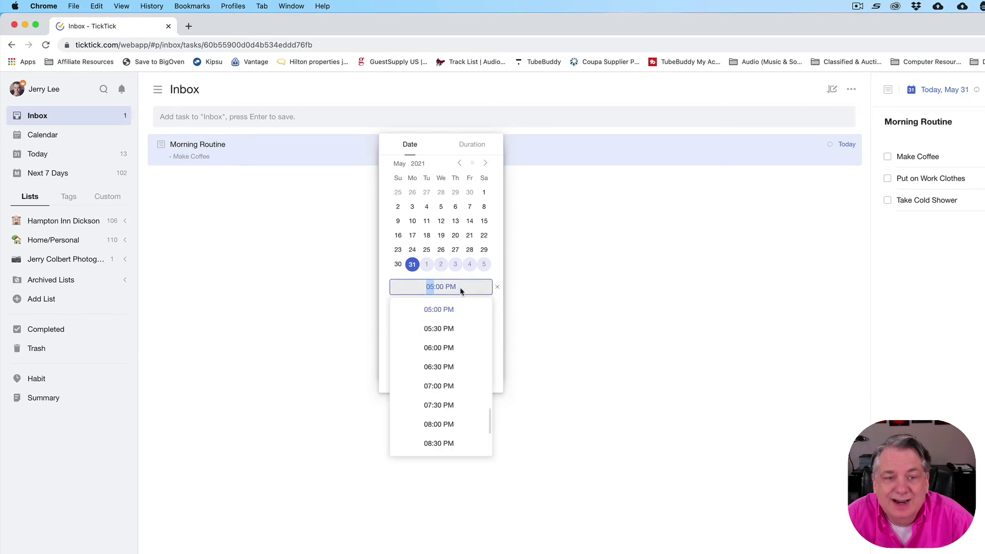
pyautogui.scroll(10, 459, 328)
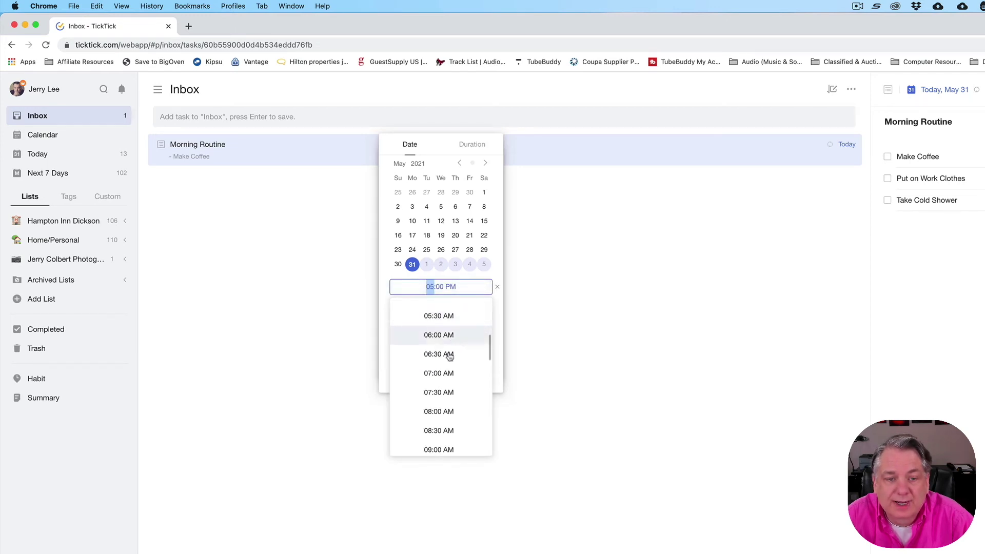
pyautogui.click(456, 336)
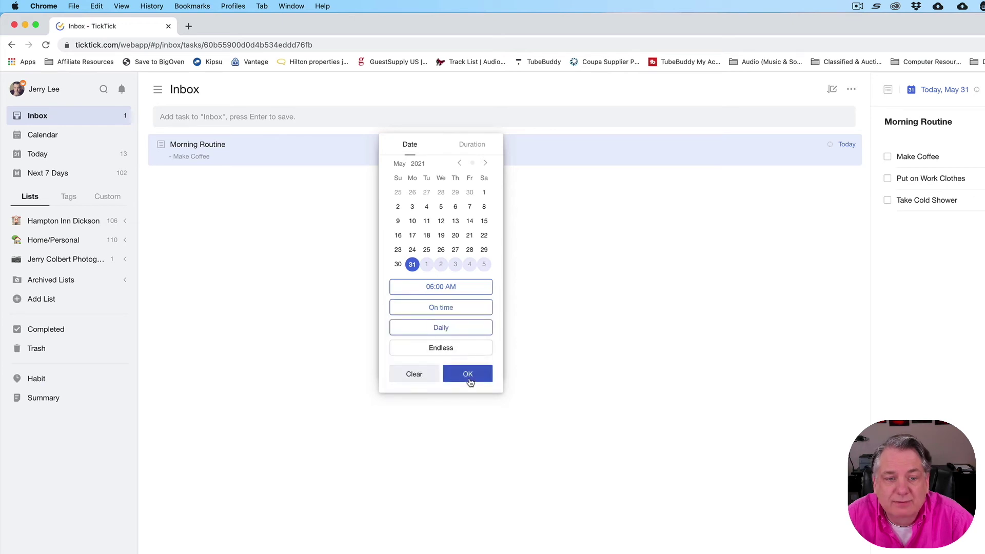
pyautogui.click(468, 377)
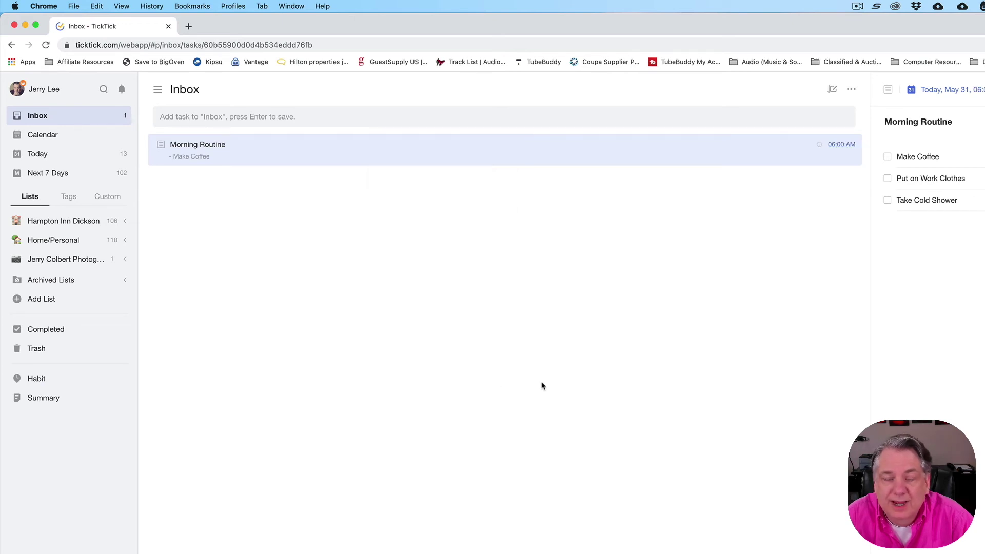
pyautogui.click(65, 137)
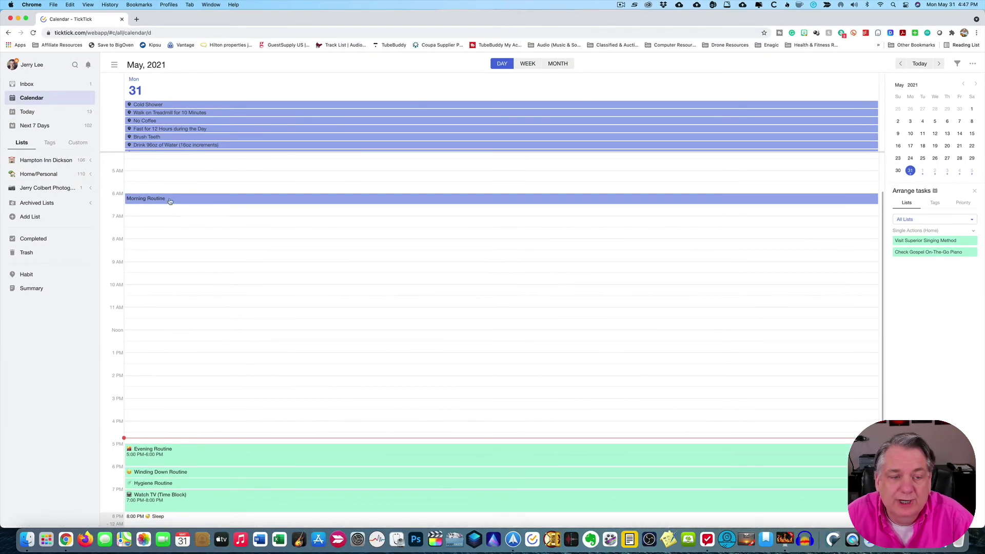
pyautogui.click(940, 63)
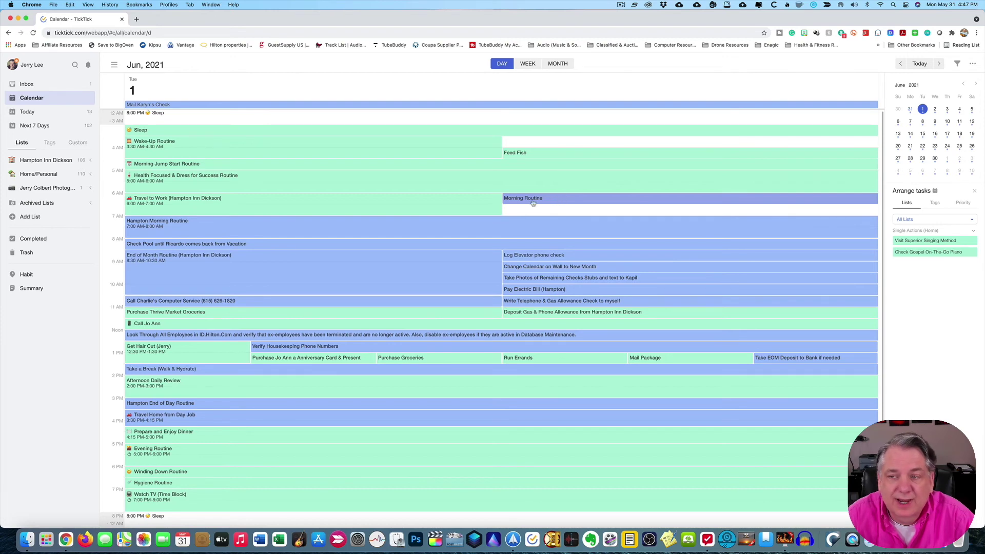
pyautogui.click(939, 63)
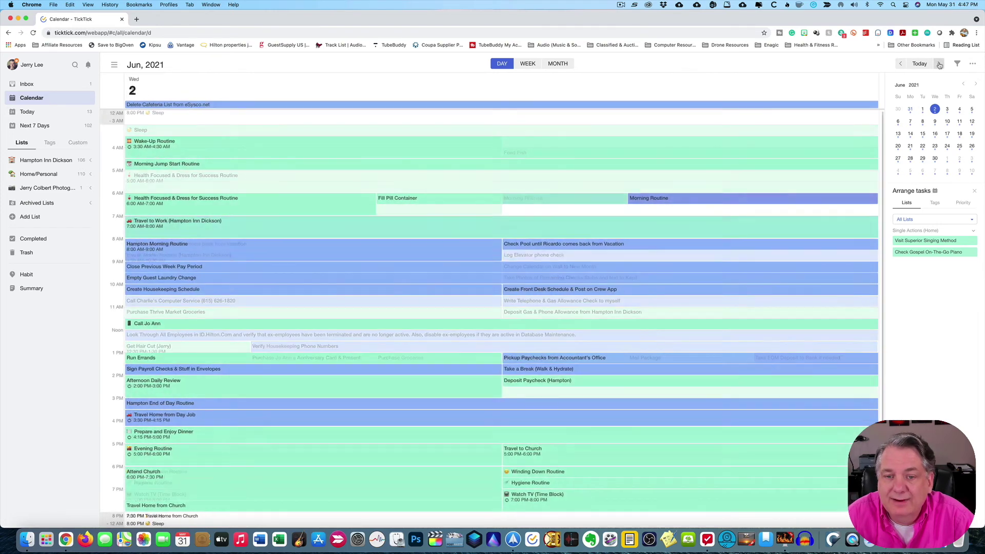
pyautogui.click(902, 63)
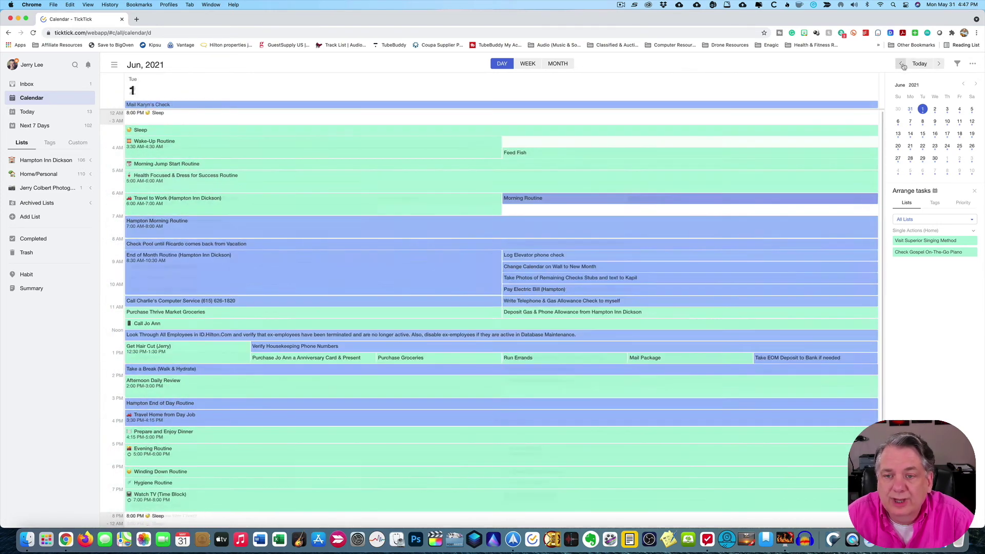
pyautogui.click(902, 64)
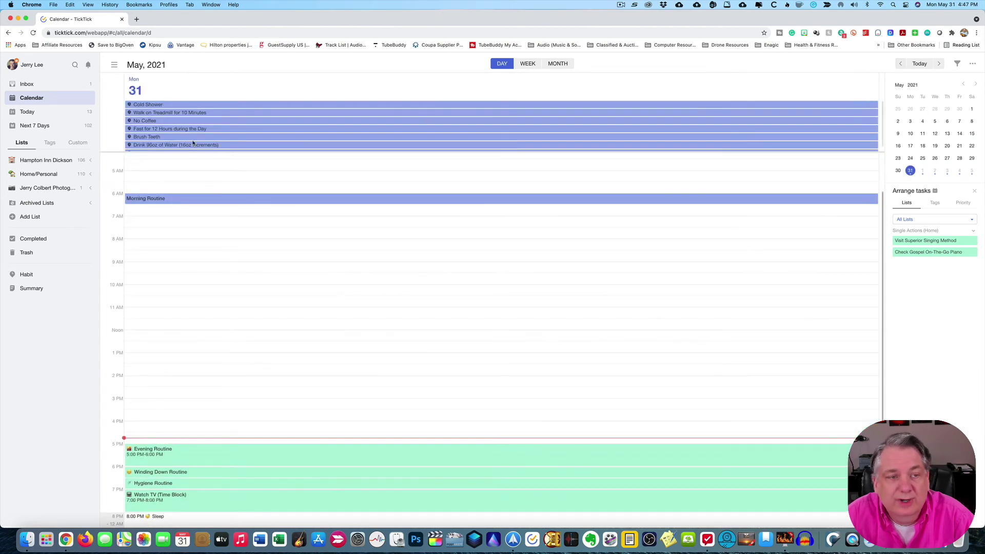
pyautogui.click(52, 88)
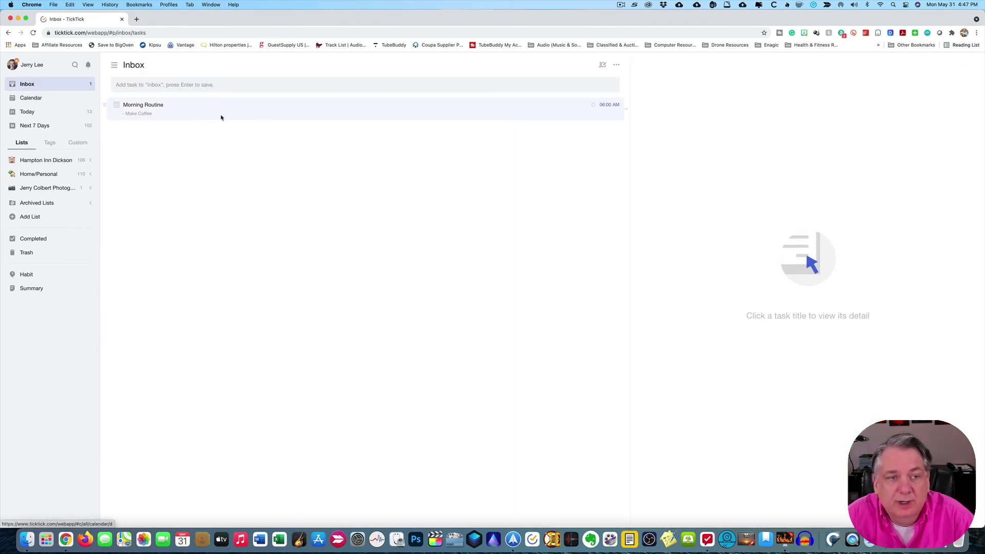